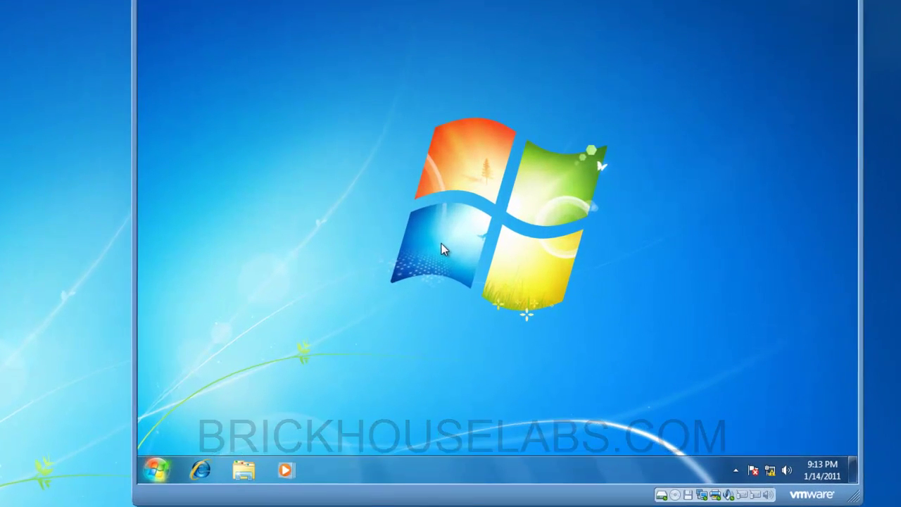
# Step: Give the Windows 7 virtual machine control of the mouse and keyboard
pyautogui.click(541, 226)
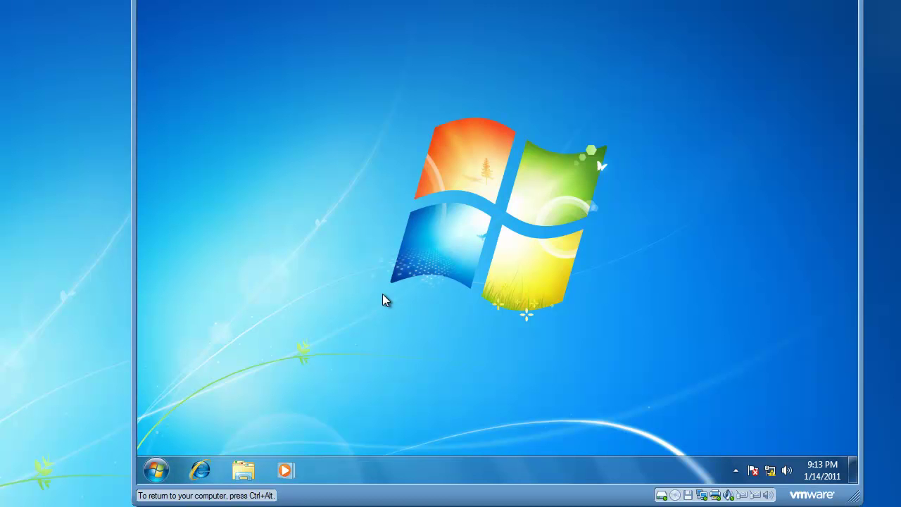
# Step: Open Computer Management from the Start menu's Computer entry and list the local user accounts
pyautogui.click(157, 469)
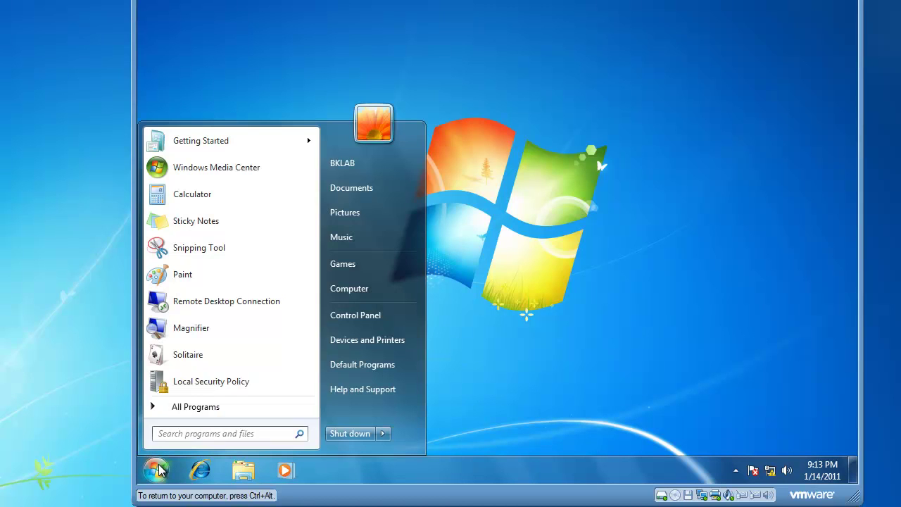
pyautogui.rightClick(359, 285)
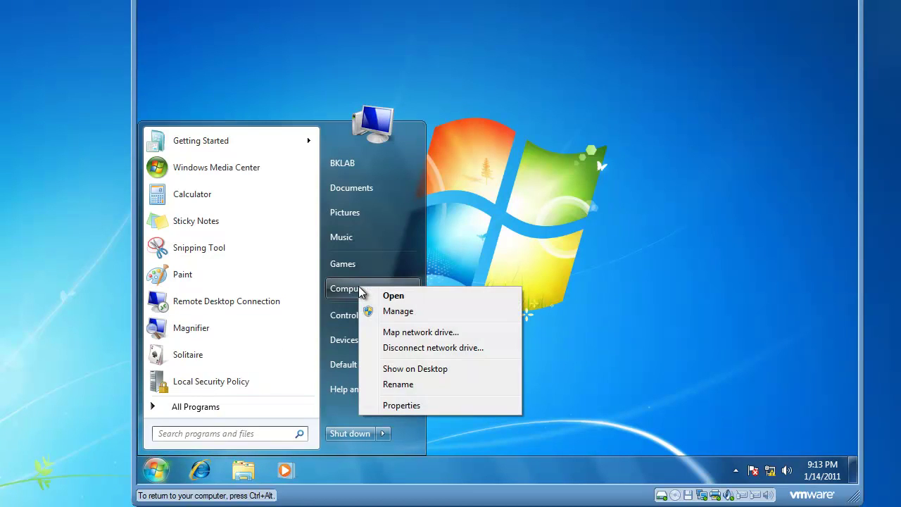
pyautogui.click(405, 313)
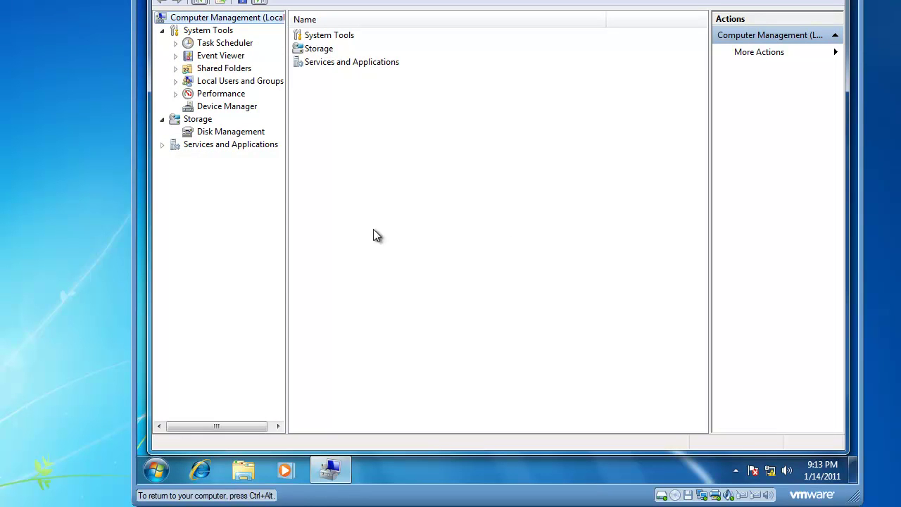
pyautogui.click(176, 81)
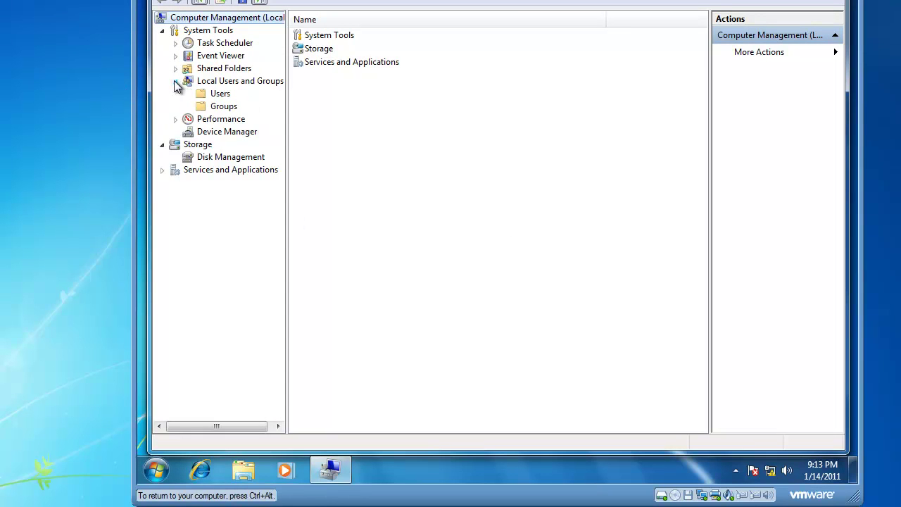
pyautogui.click(217, 97)
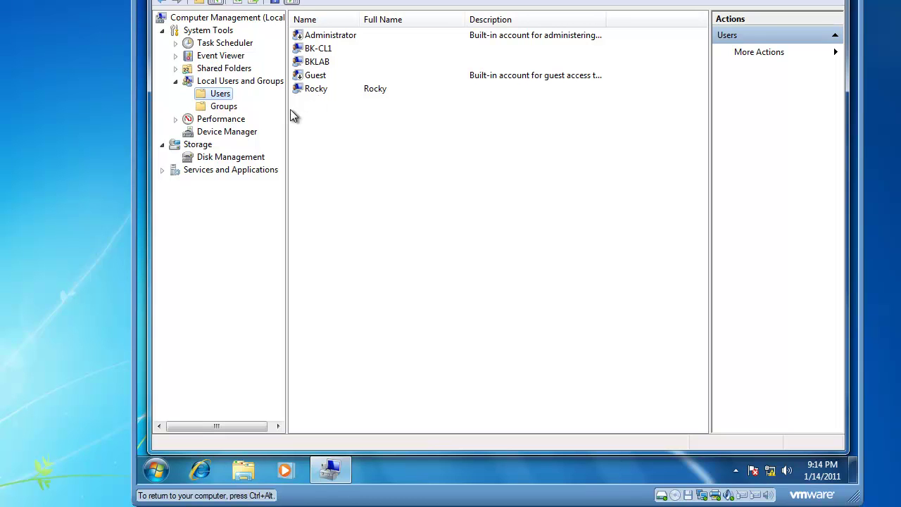
# Step: Fill in a new user's account name, full name, description 'Funny Man' and a confirmed password
pyautogui.rightClick(217, 97)
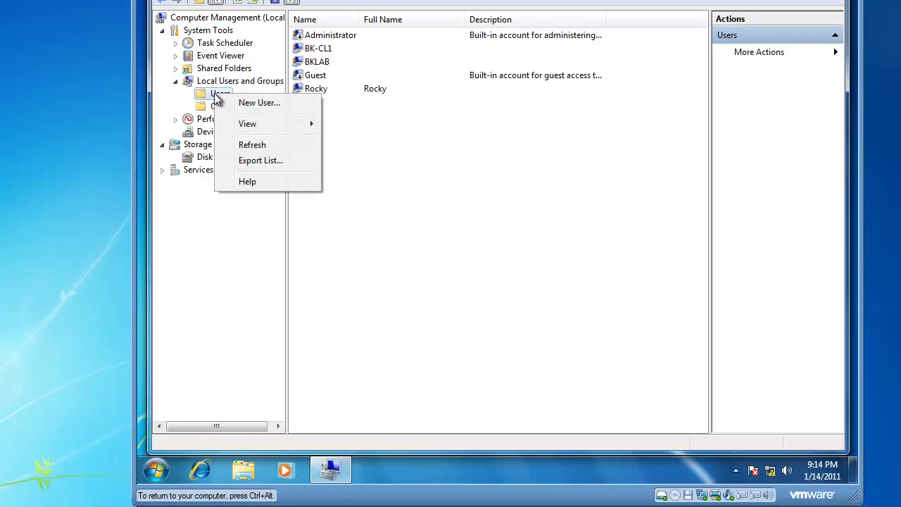
pyautogui.click(256, 103)
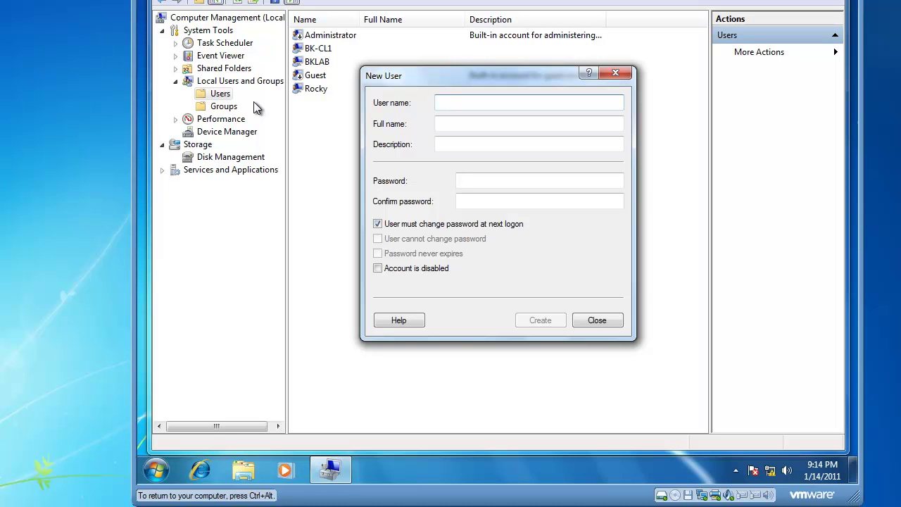
pyautogui.write('AdamS')
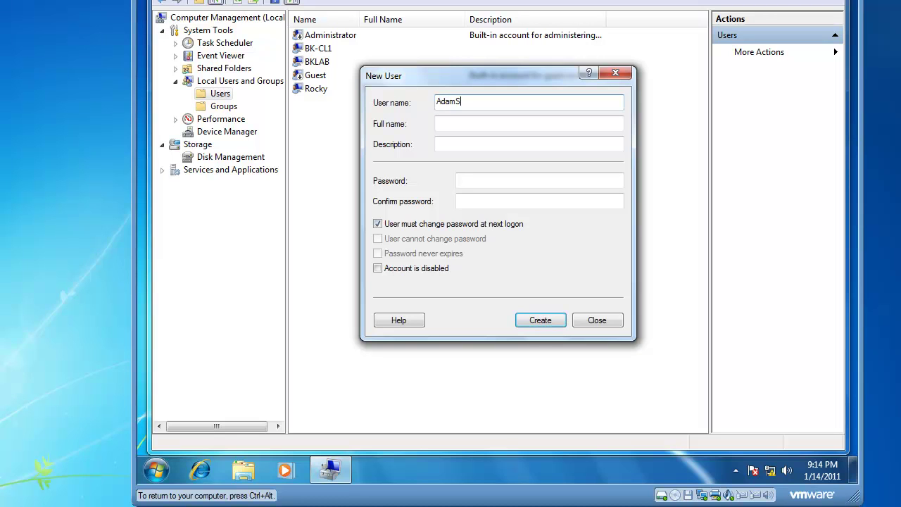
pyautogui.write('andler')
pyautogui.press('Tab')
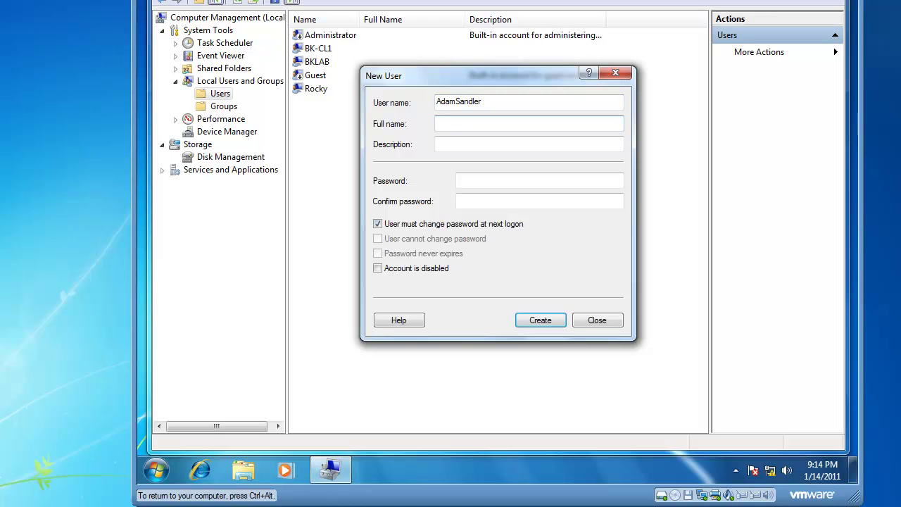
pyautogui.write('Adam Sandler')
pyautogui.press('Tab')
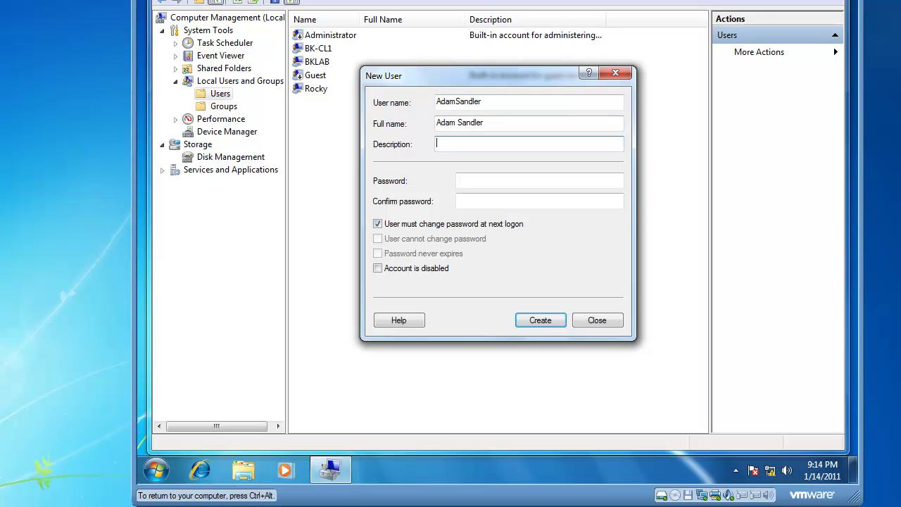
pyautogui.write('Funny Man')
pyautogui.press('Tab')
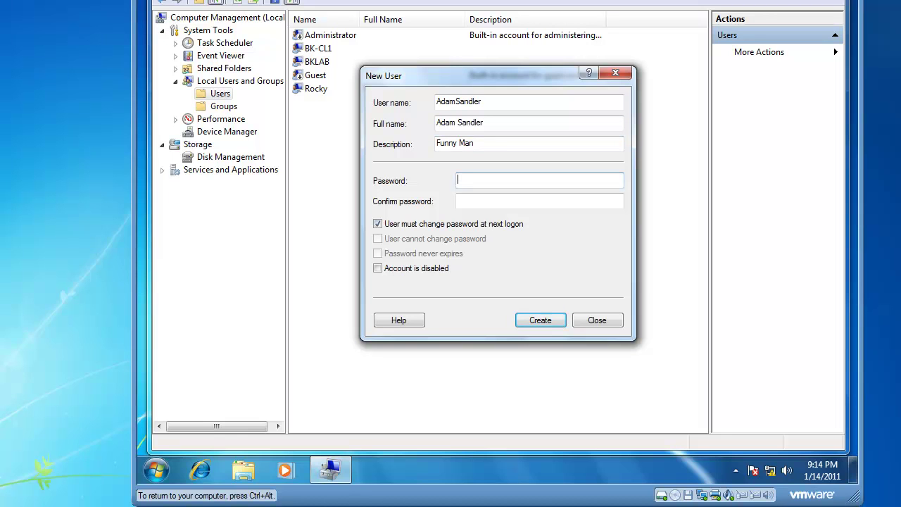
pyautogui.write('P@ssw0rd')
pyautogui.press('Tab')
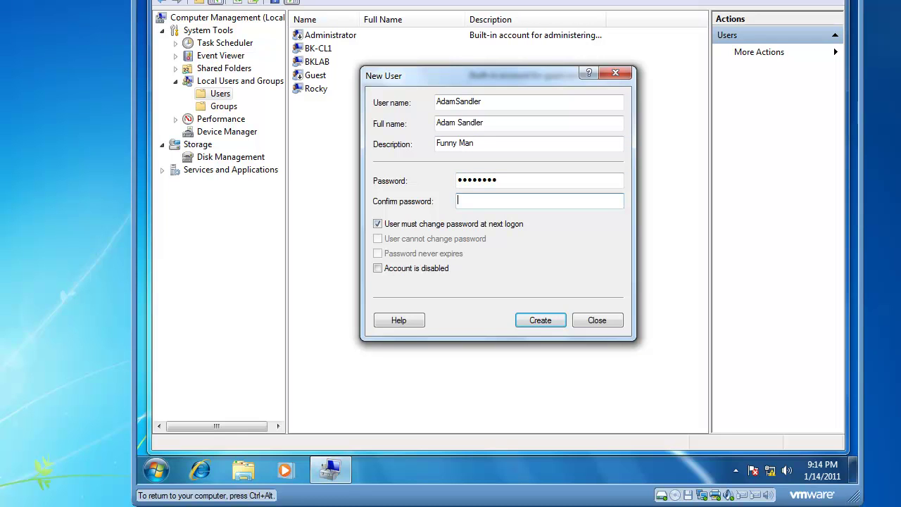
pyautogui.write('P@ssw0rd')
pyautogui.press('Tab')
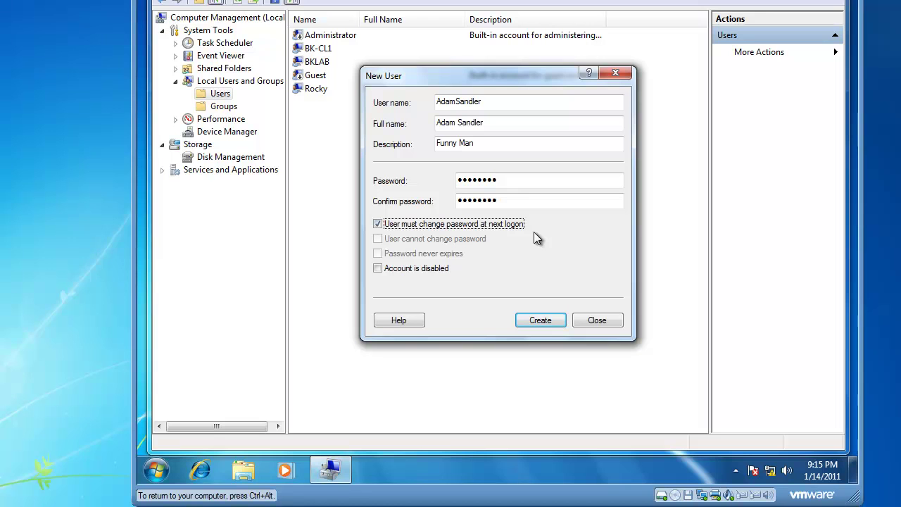
# Step: Clear 'User must change password at next logon' and tick 'Account is disabled'
pyautogui.click(379, 225)
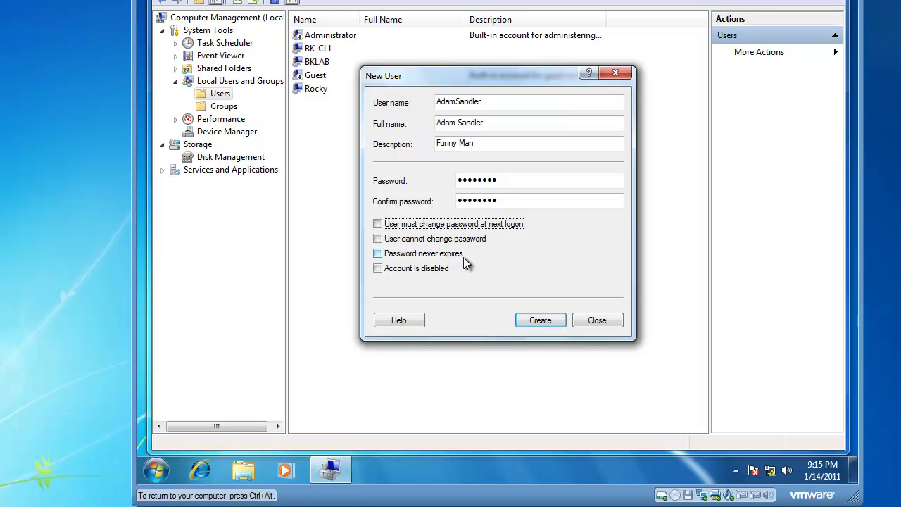
pyautogui.click(379, 269)
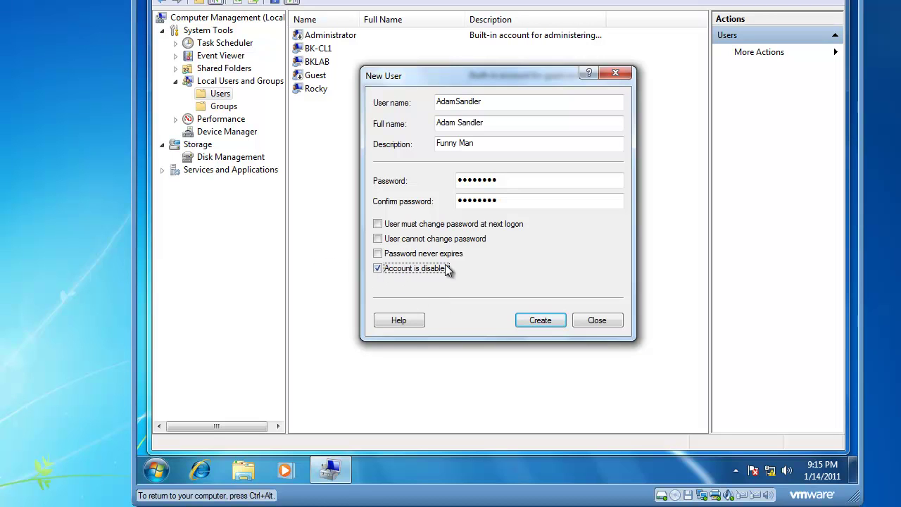
# Step: Create the new account and close the New User dialog, returning to the Users list
pyautogui.click(539, 320)
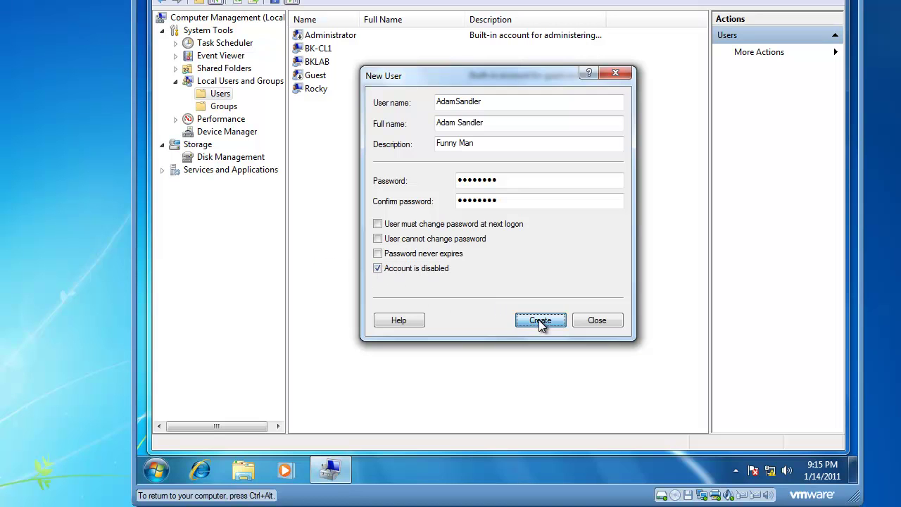
pyautogui.click(593, 323)
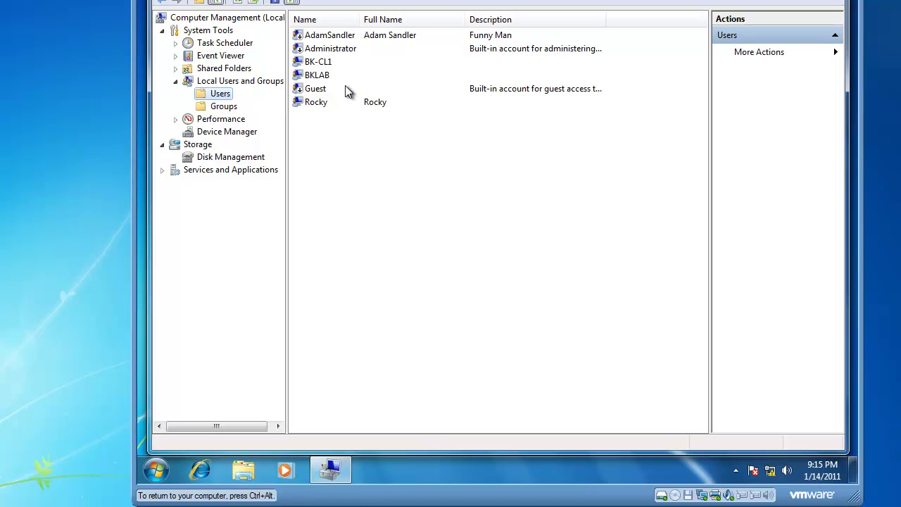
# Step: In the new account's properties, enable it, require a password change at next logon, and view its Member Of list
pyautogui.rightClick(325, 40)
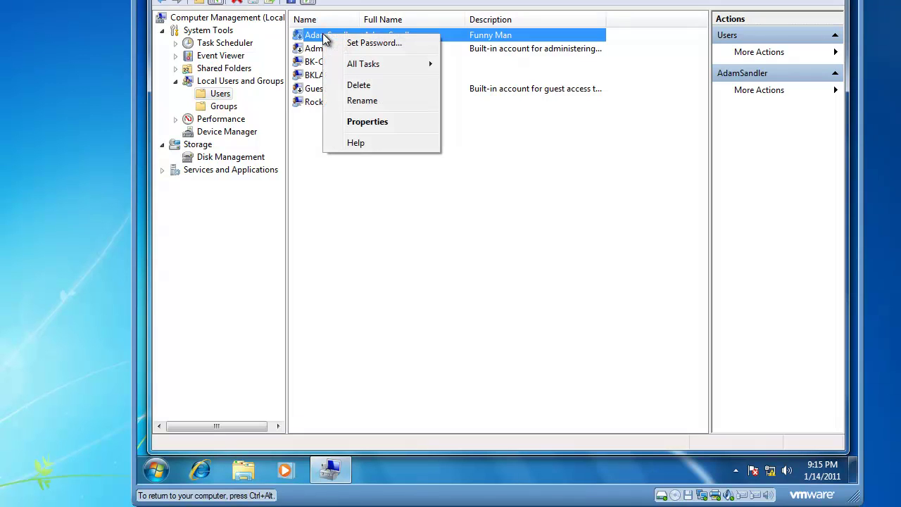
pyautogui.click(364, 124)
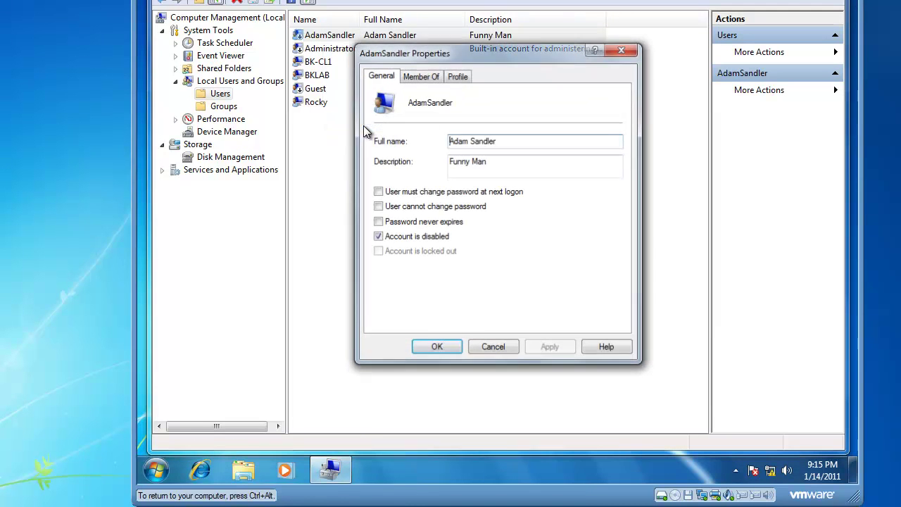
pyautogui.click(378, 237)
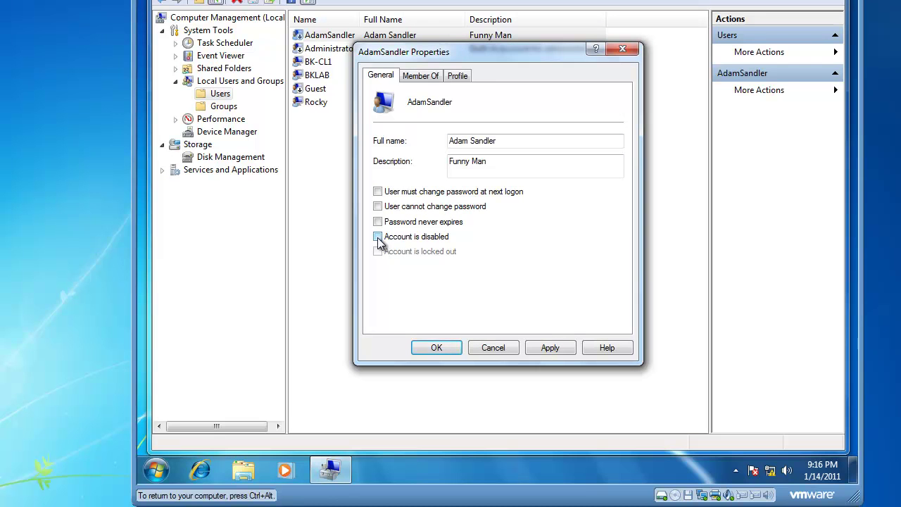
pyautogui.click(378, 193)
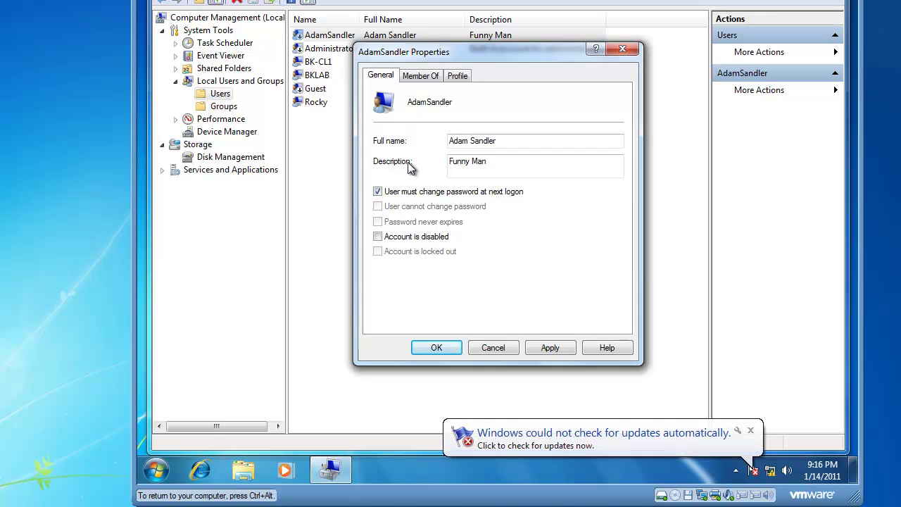
pyautogui.click(431, 78)
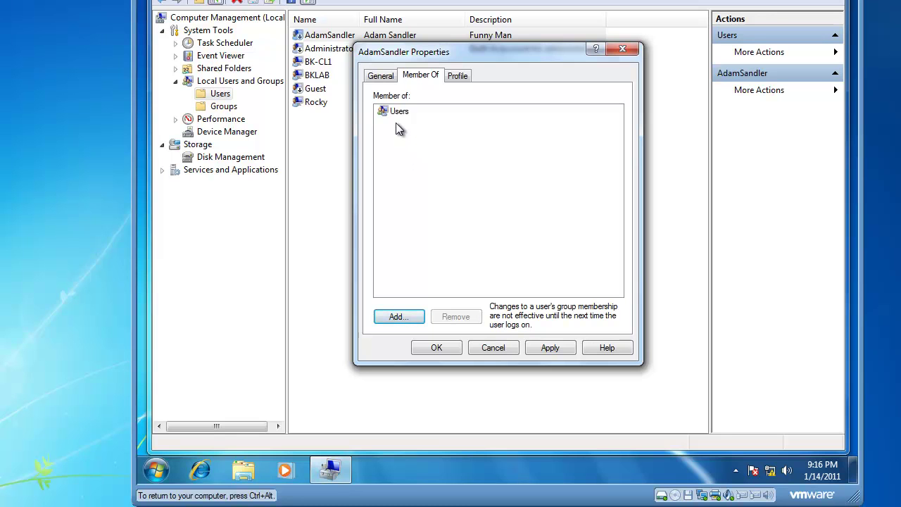
# Step: Find the Data Users group through Advanced search and add the account to it
pyautogui.click(398, 317)
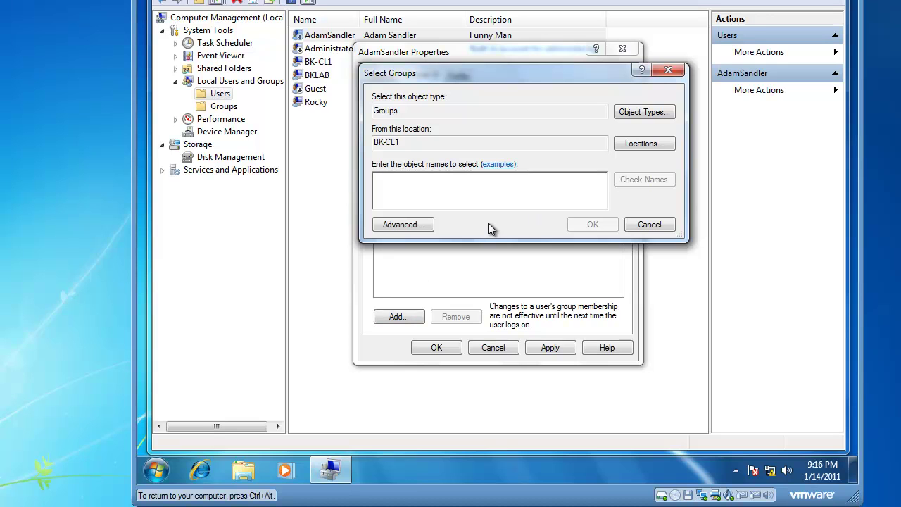
pyautogui.click(413, 226)
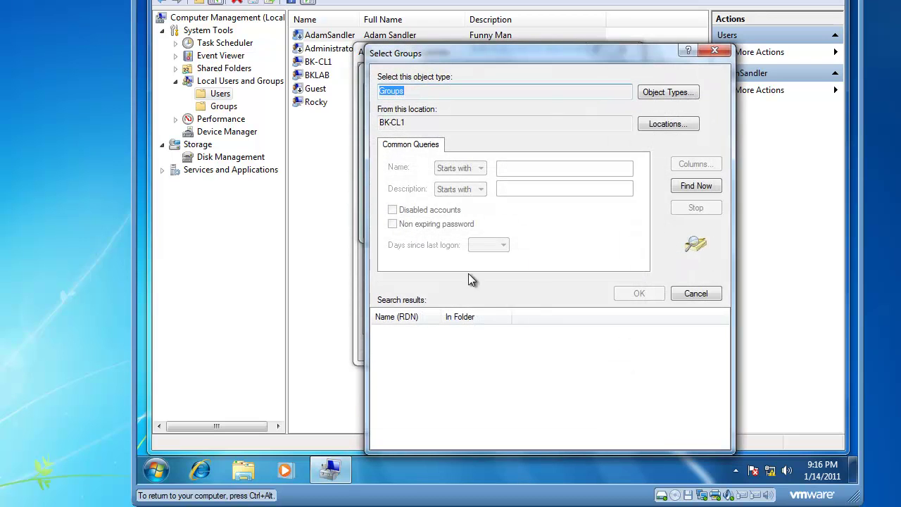
pyautogui.click(699, 185)
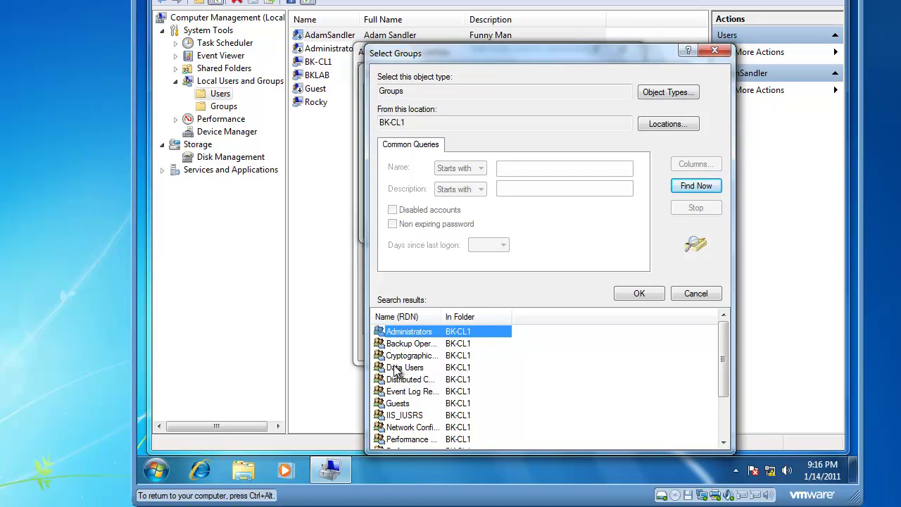
pyautogui.click(414, 371)
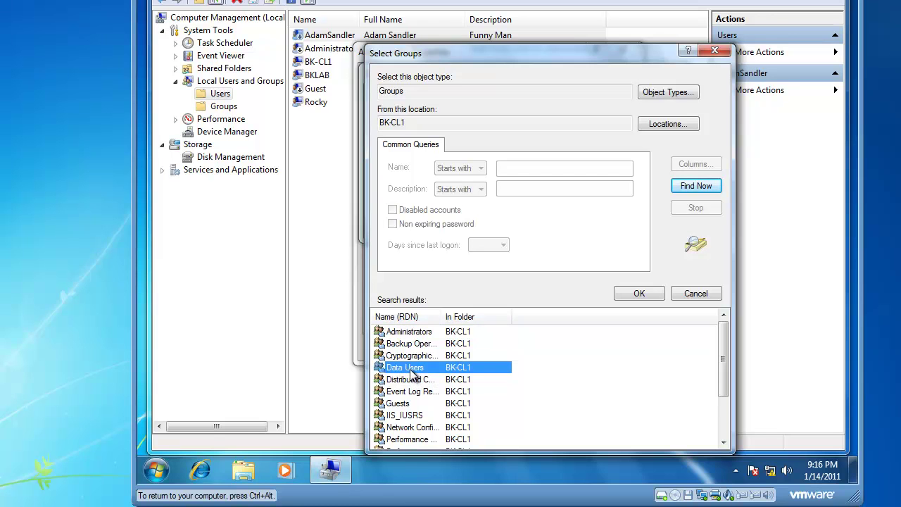
pyautogui.doubleClick(398, 369)
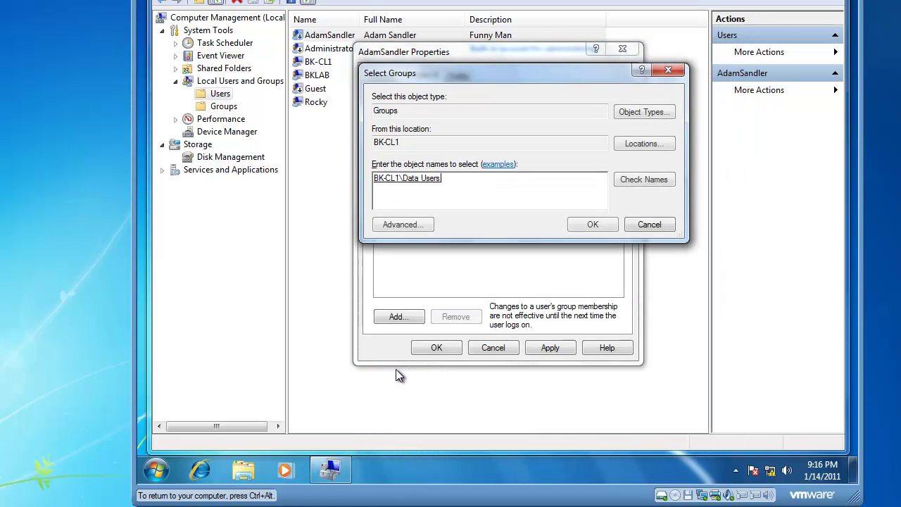
pyautogui.click(590, 223)
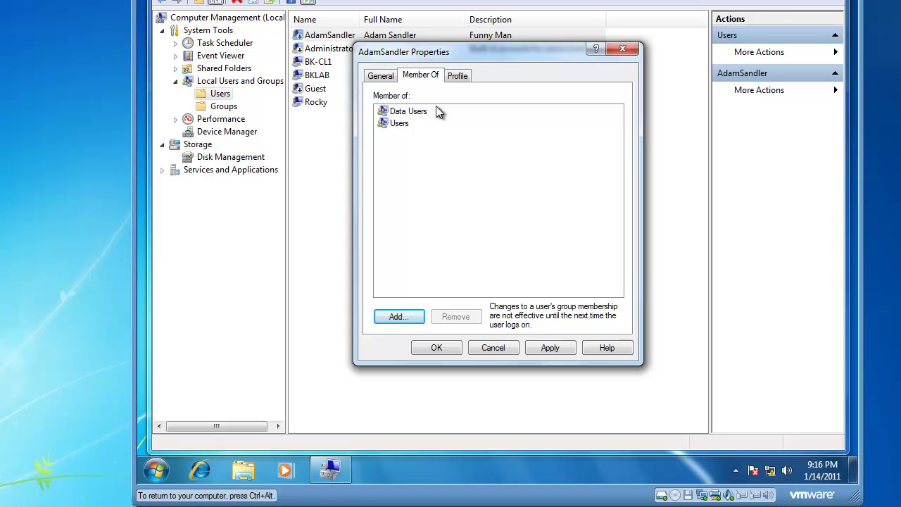
# Step: Enter \\server\share as the account's profile path on the Profile tab
pyautogui.click(460, 75)
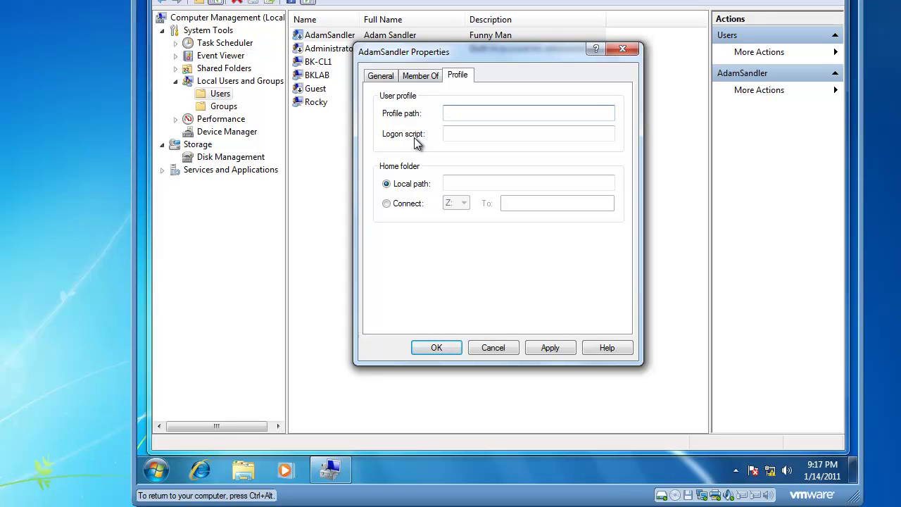
pyautogui.write('\\\\server\\share')
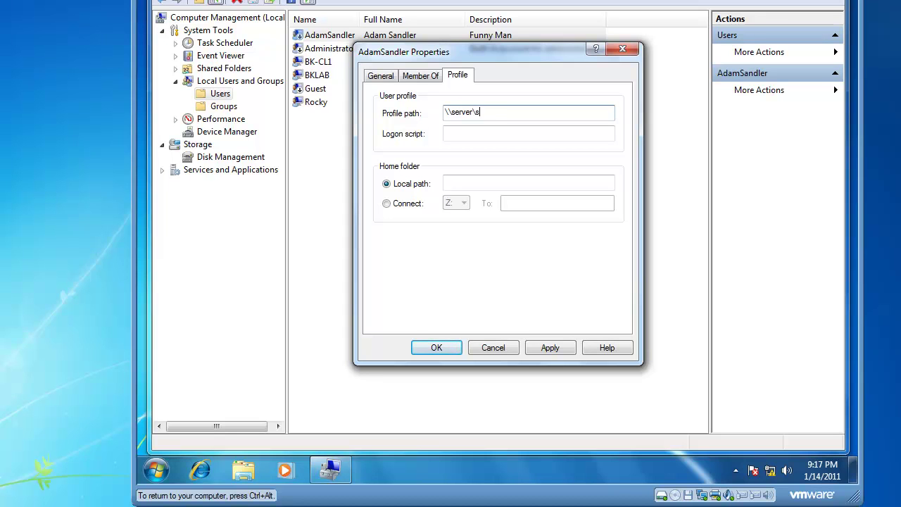